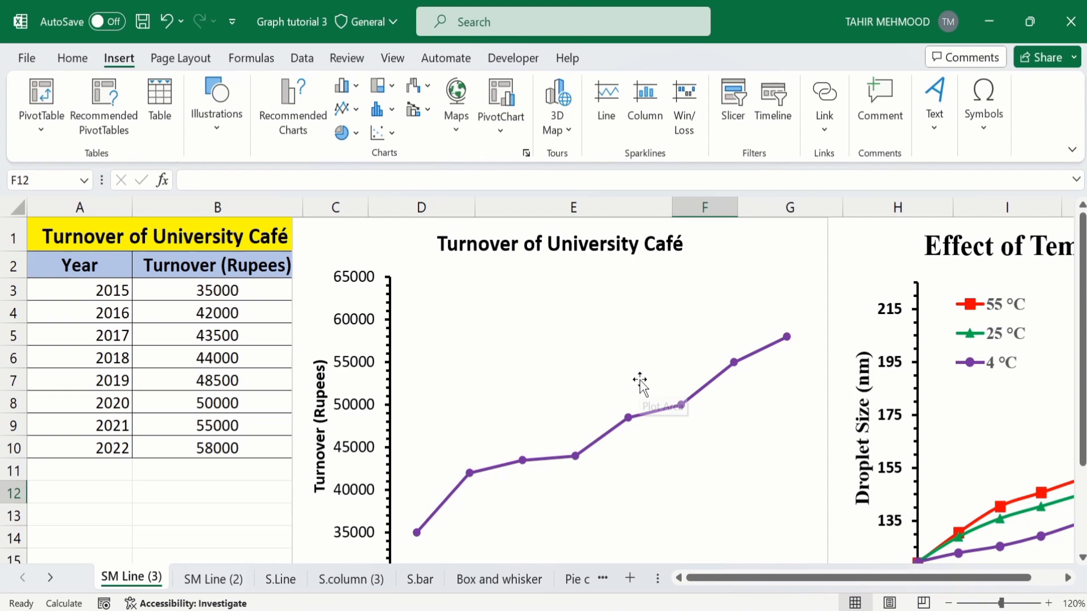
- Open the SM Line (2) sheet and select the Month and Turnover table D2:E10
click(1081, 558)
click(1082, 558)
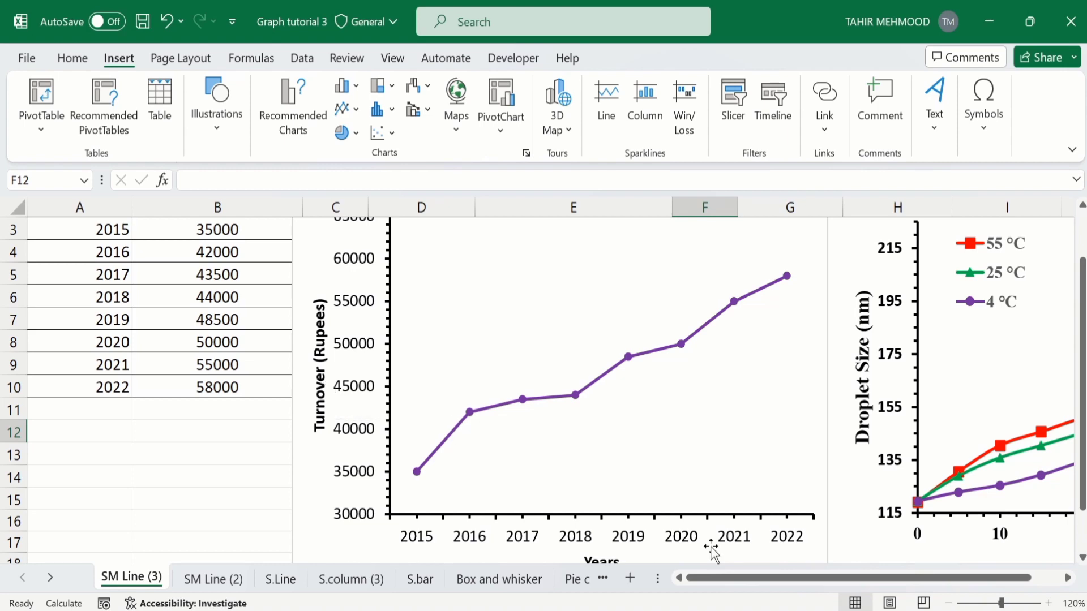
click(1070, 577)
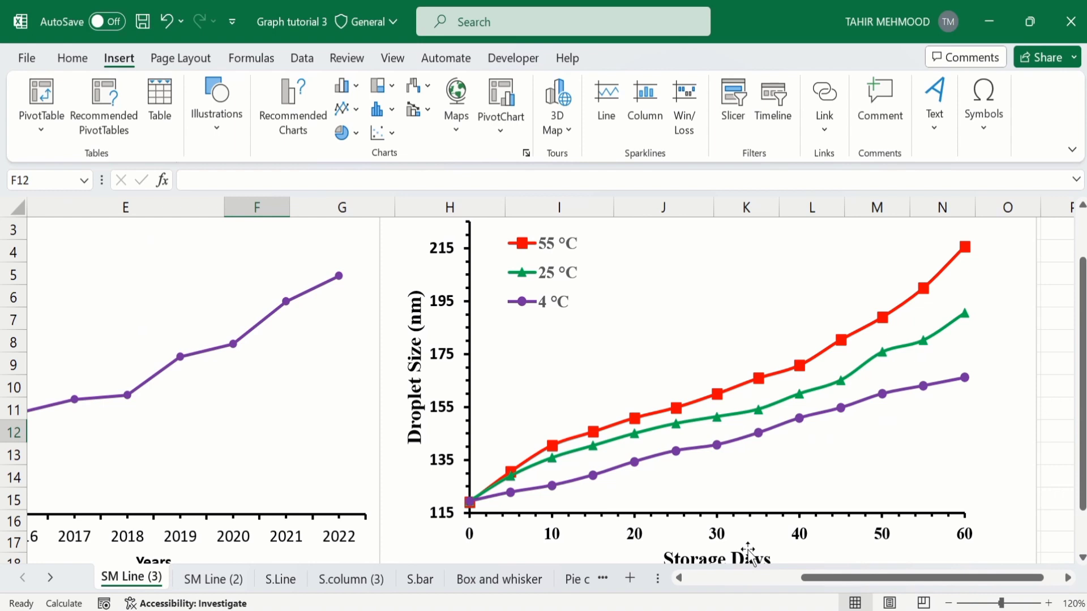
click(442, 410)
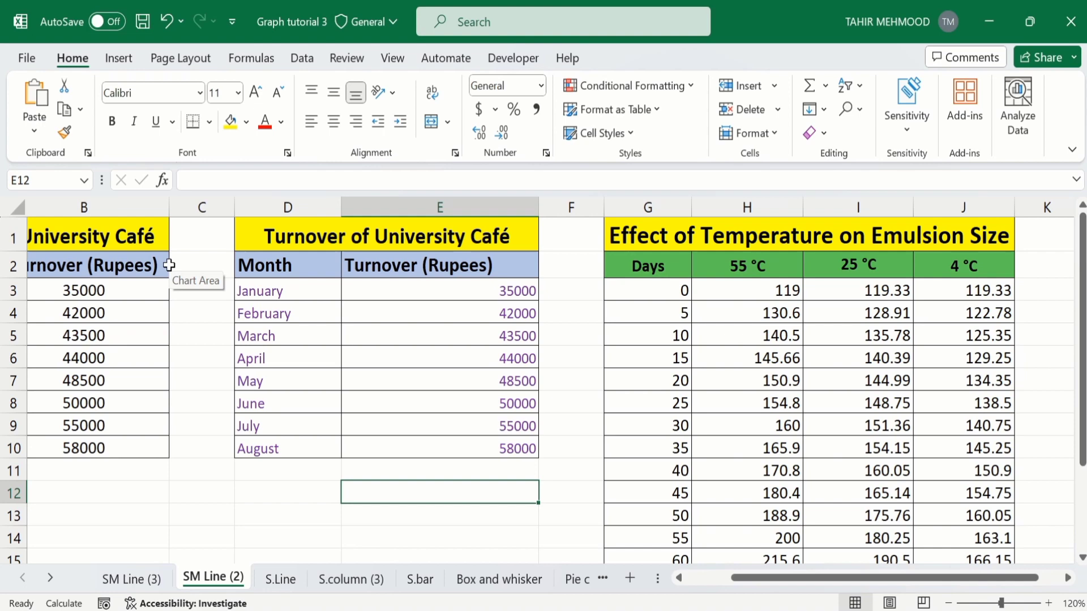
click(416, 454)
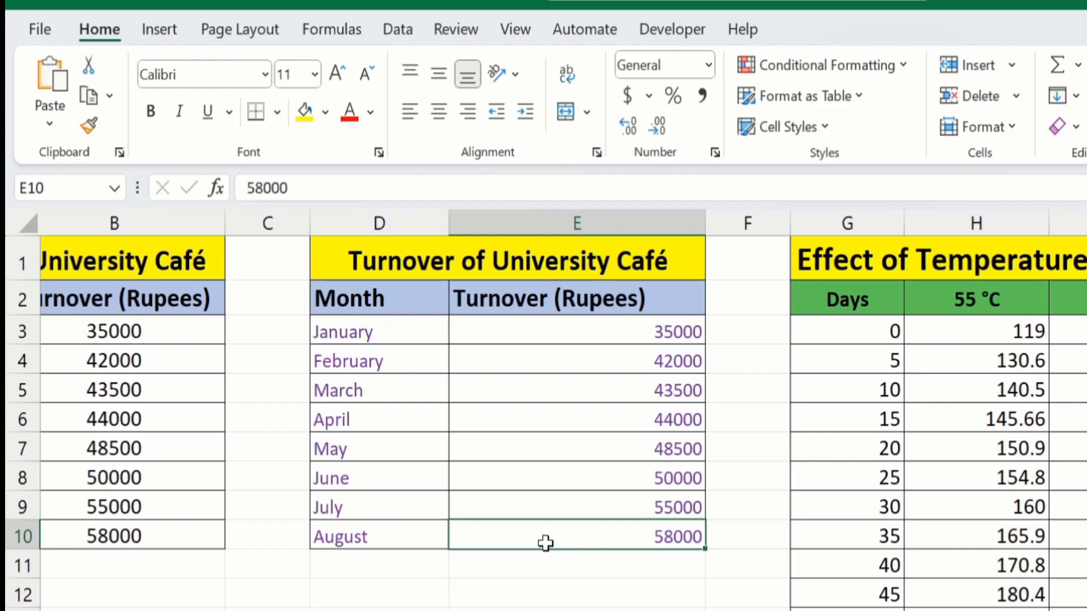
drag(545, 543, 379, 308)
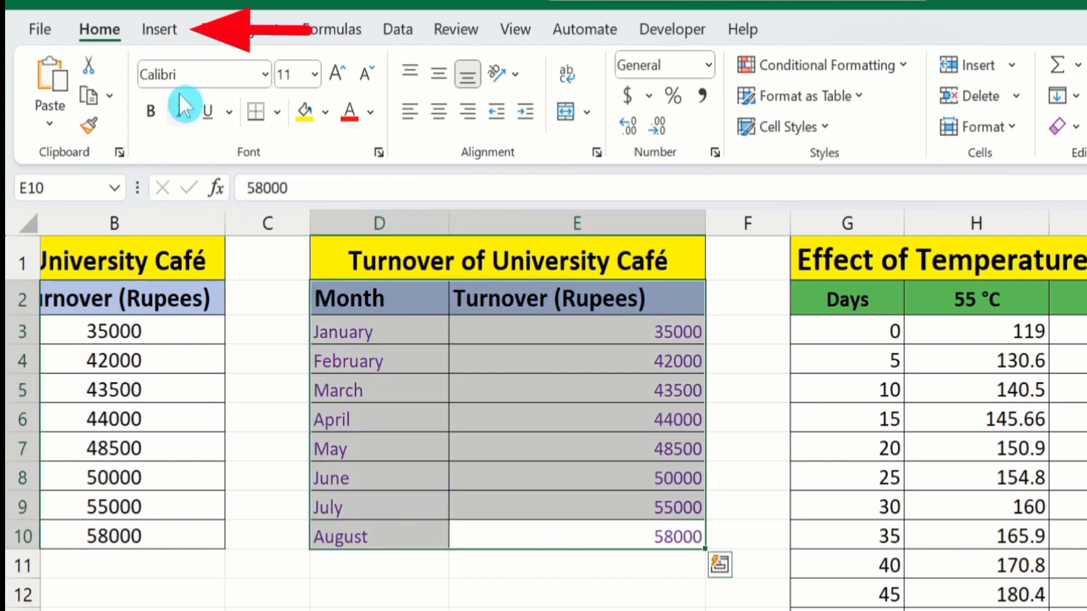
- Insert a 2-D line chart of the monthly turnover, then undo it
click(165, 26)
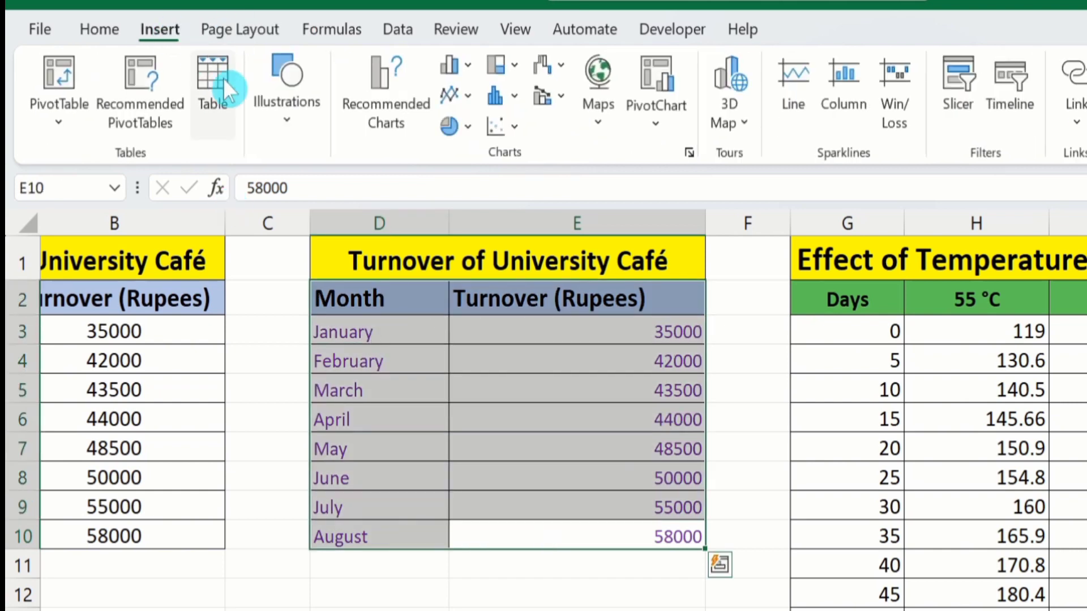
click(468, 97)
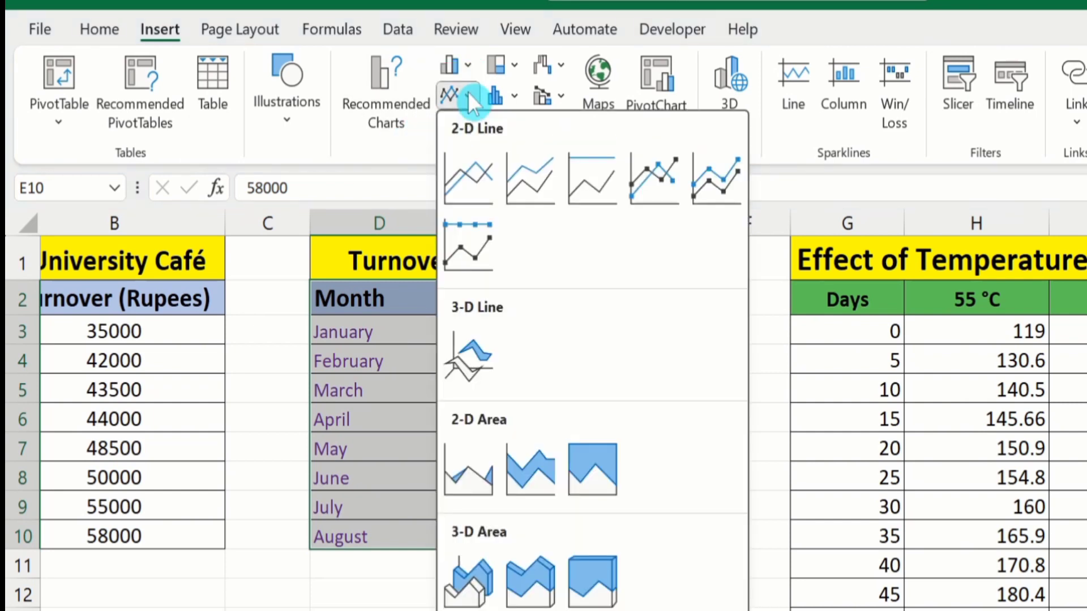
click(471, 161)
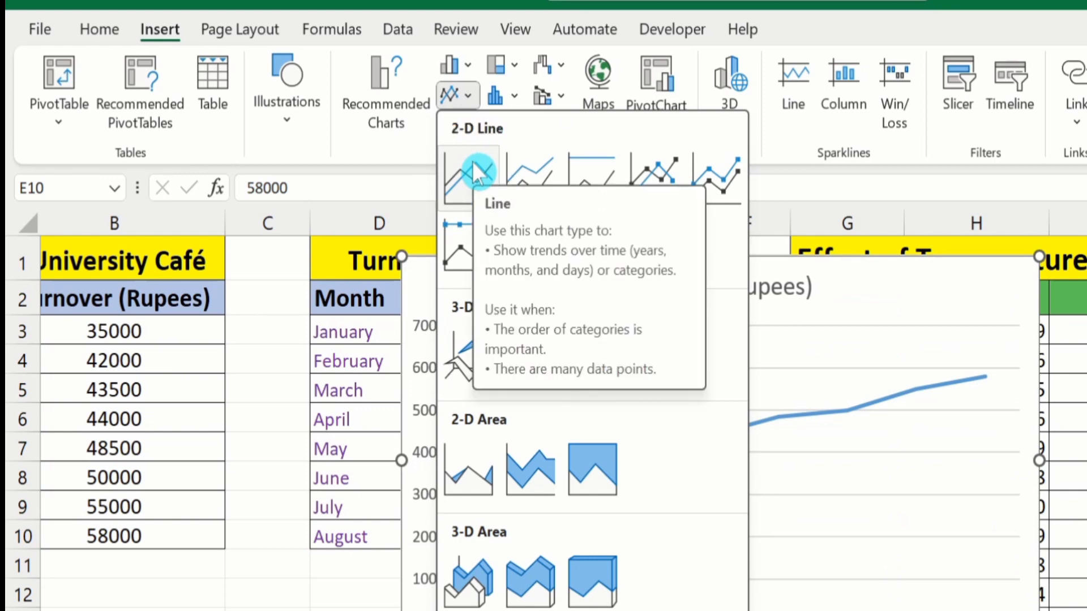
click(472, 160)
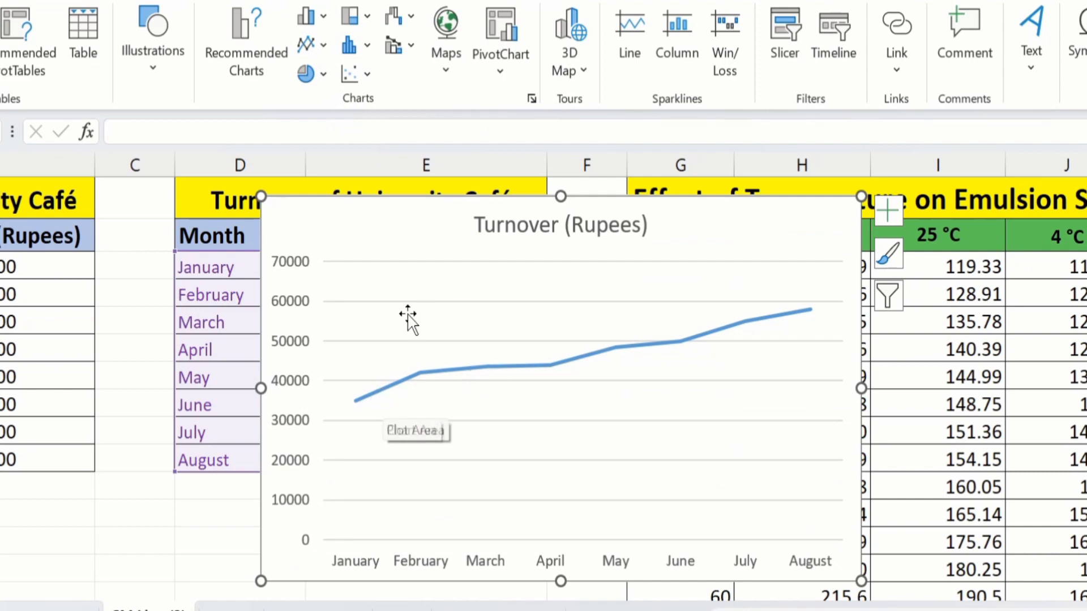
key(ctrl+z)
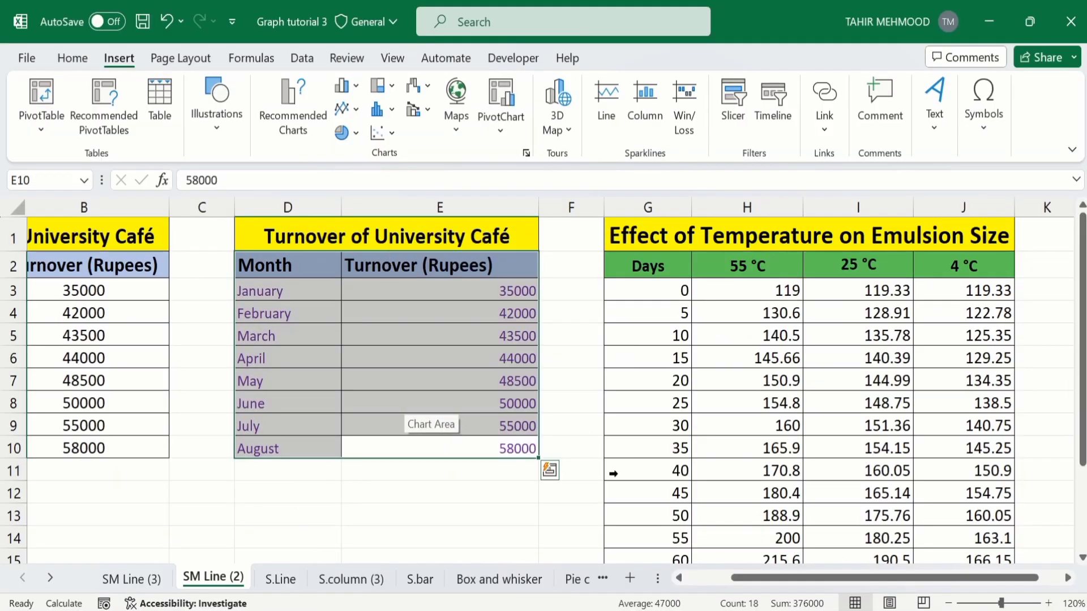
- Select the Year and Turnover table A2:B10 and insert a plain 2-D line chart
click(759, 587)
drag(758, 587, 702, 584)
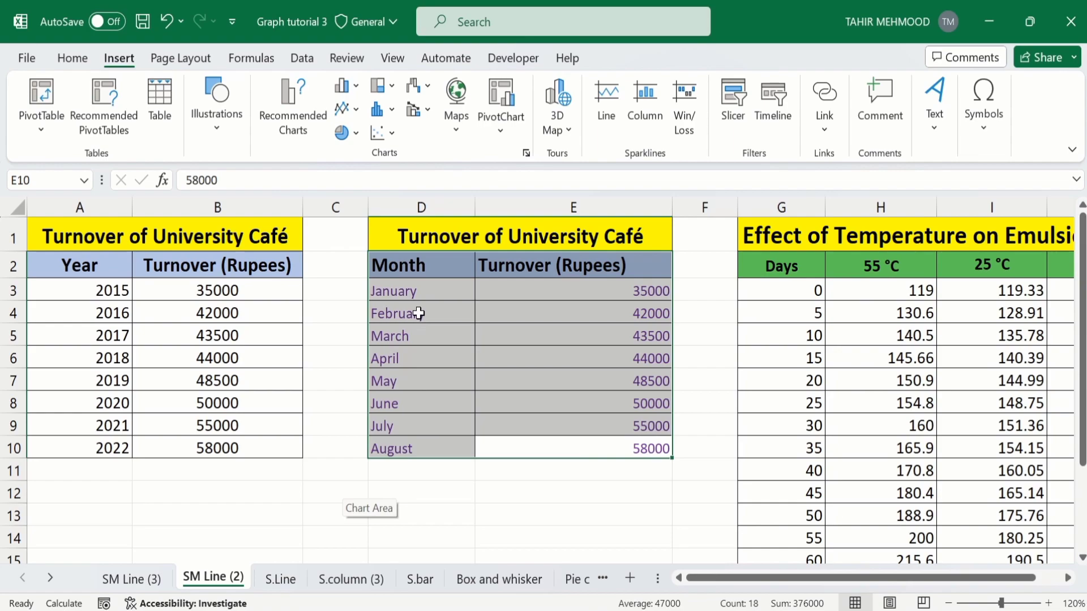
click(266, 450)
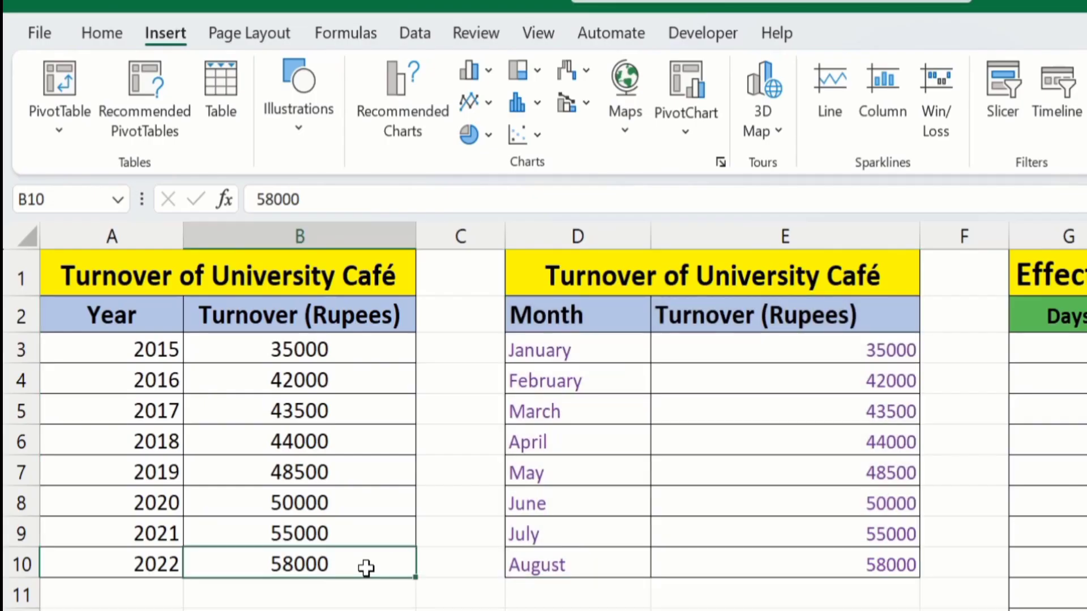
drag(332, 563, 167, 321)
click(170, 32)
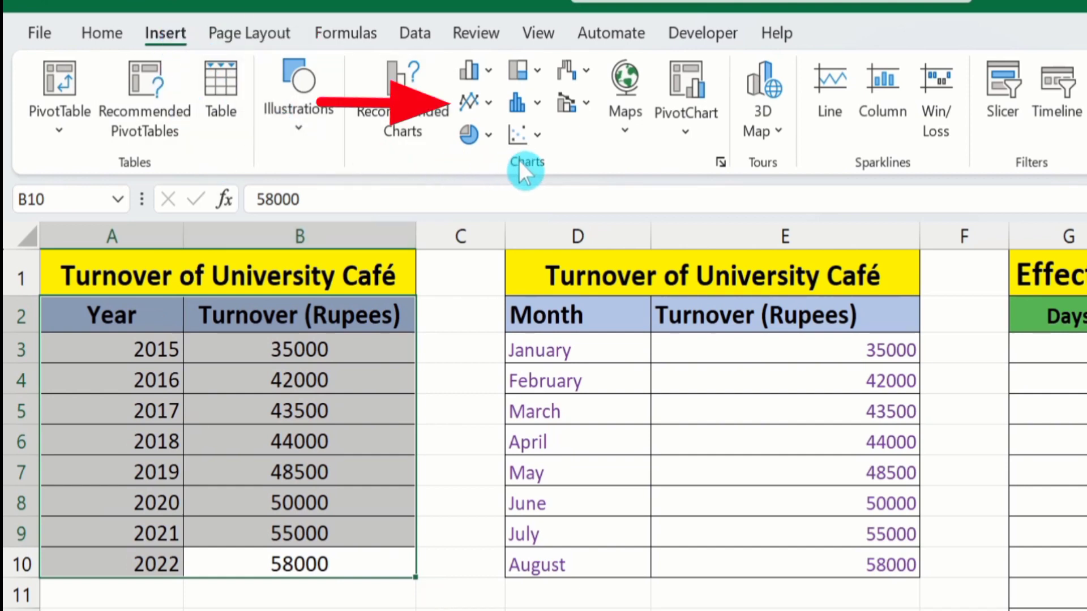
click(490, 101)
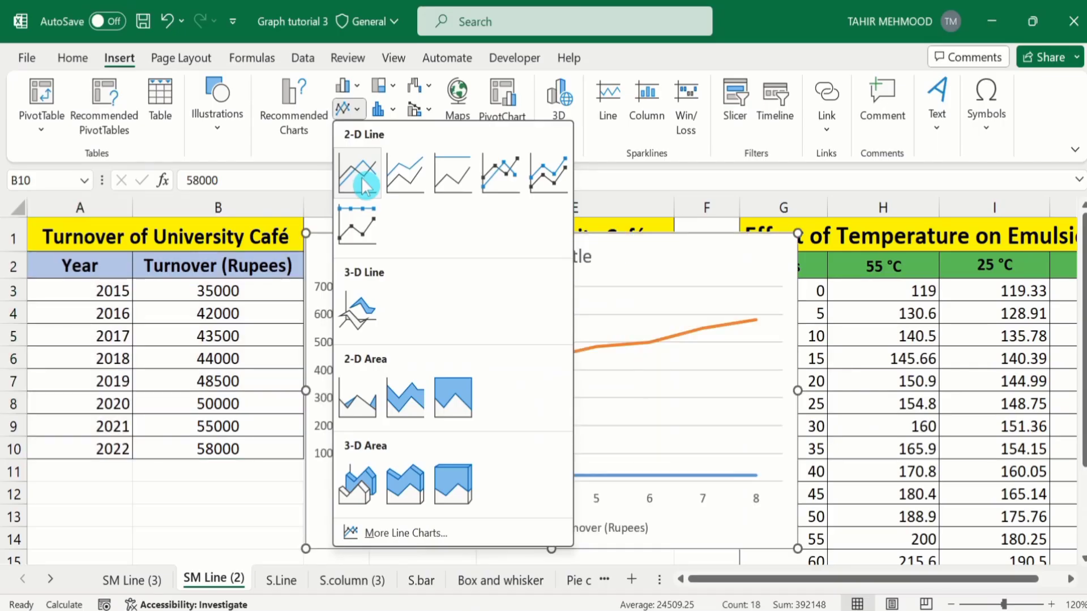
click(363, 186)
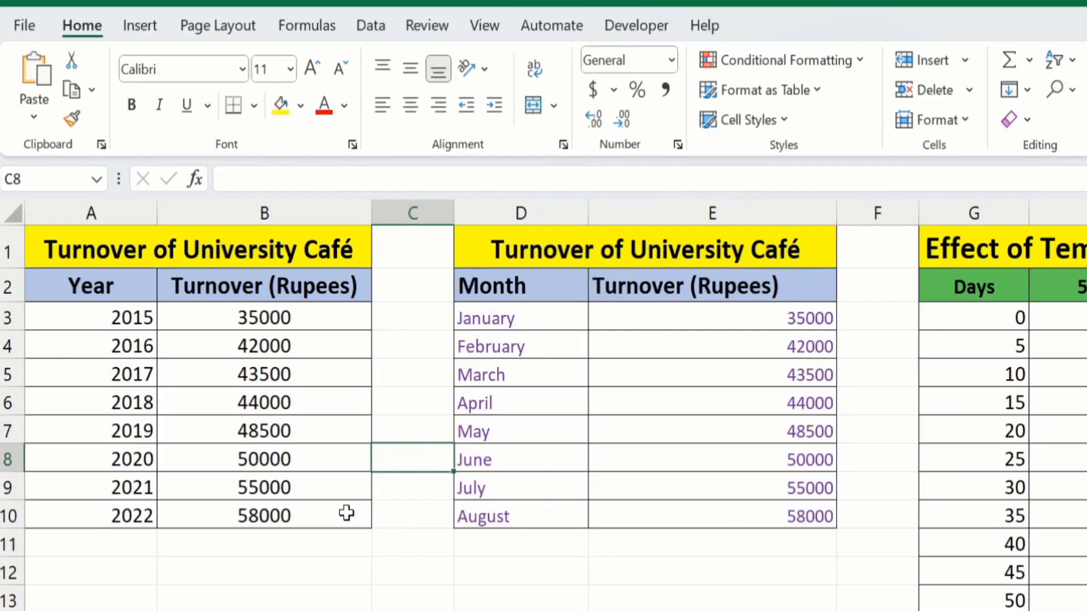
- Insert the recommended line chart for A2:B10, showing years 2015–2022, then delete it
click(346, 513)
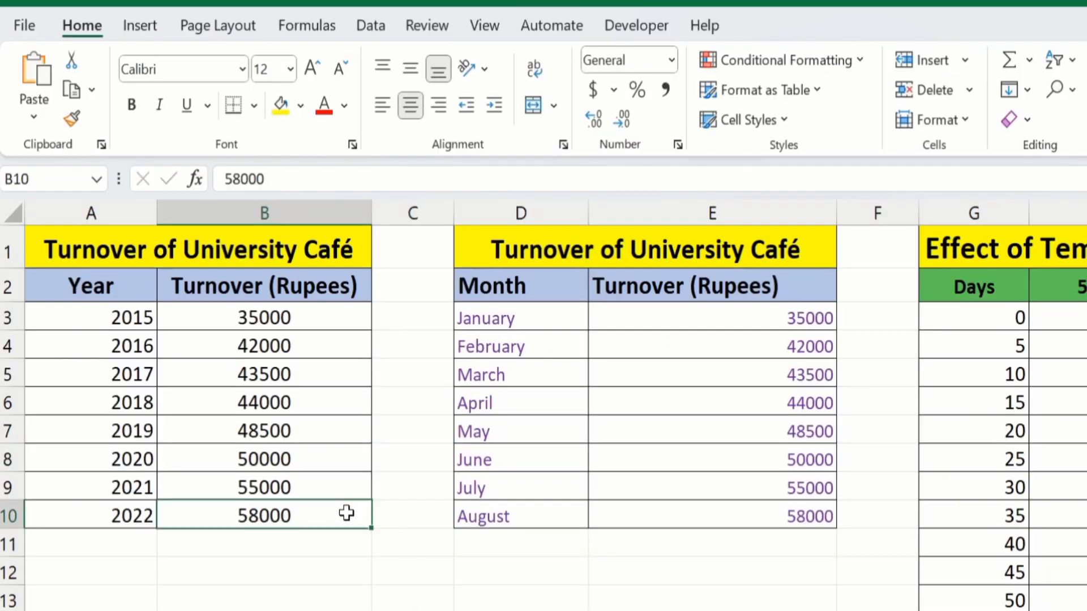
mouse_move(346, 513)
mouse_down()
mouse_move(146, 344)
mouse_move(136, 291)
mouse_up()
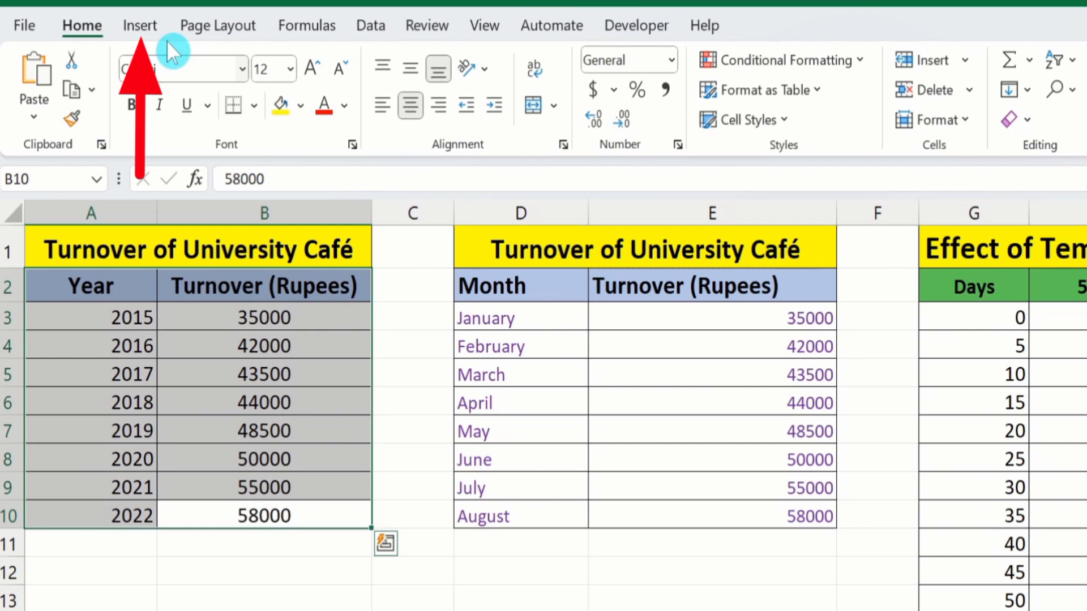
click(146, 26)
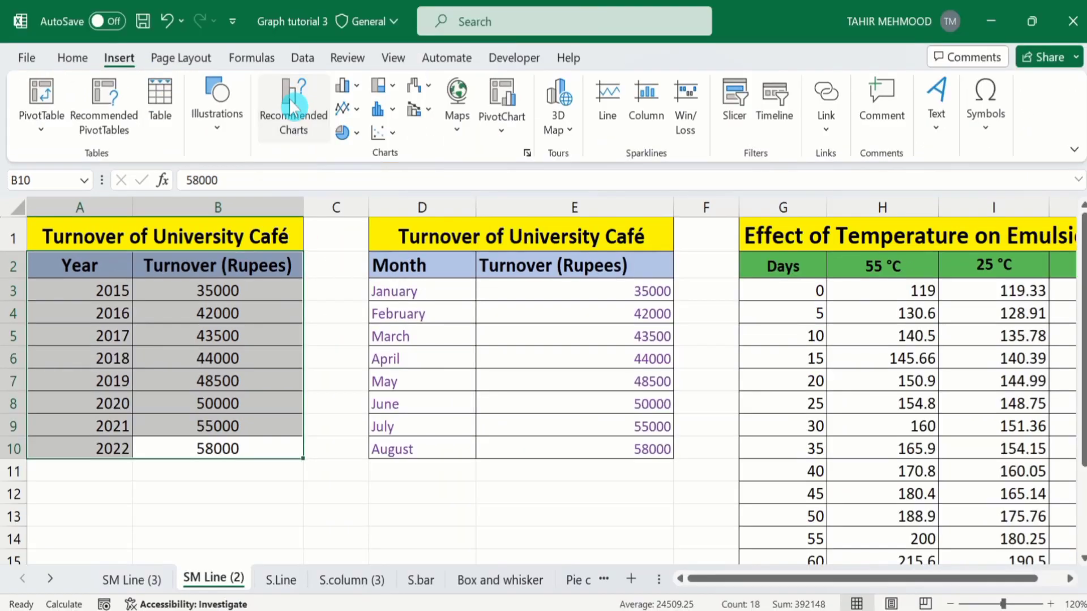
click(355, 79)
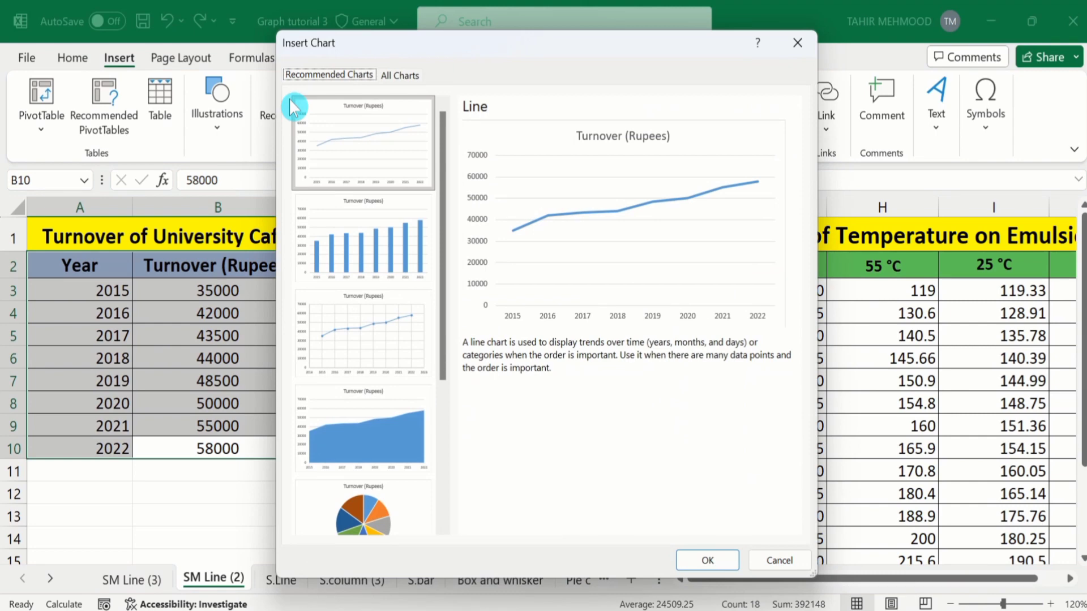
click(363, 148)
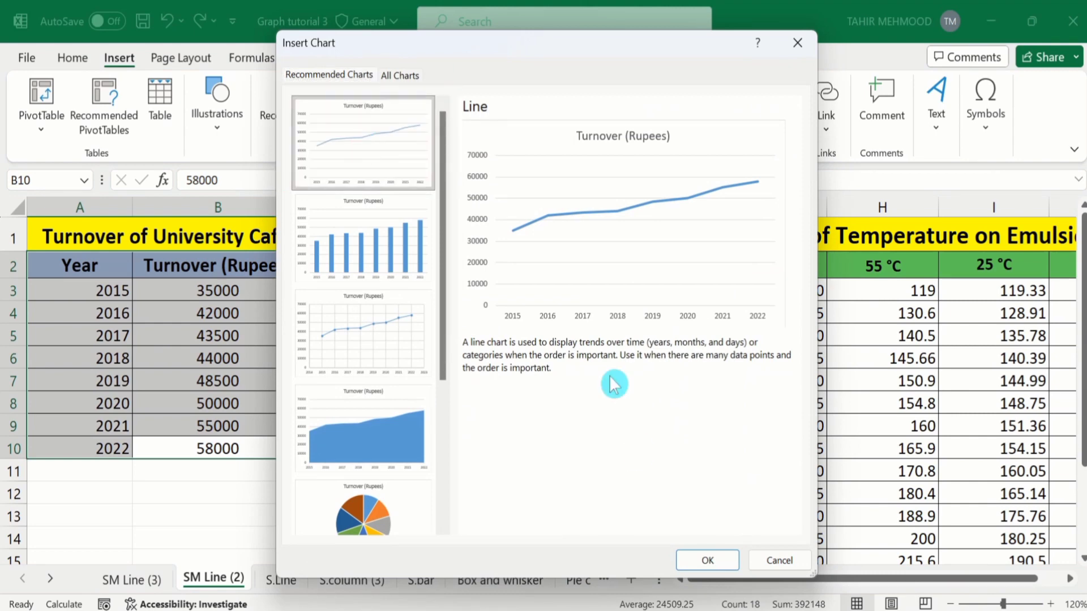
click(709, 561)
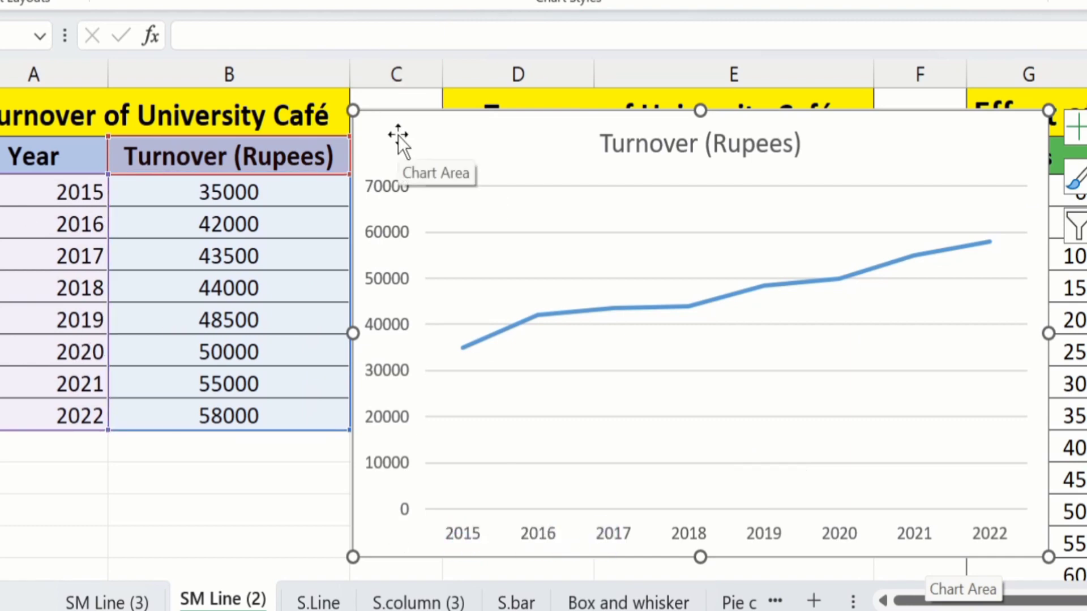
key(Delete)
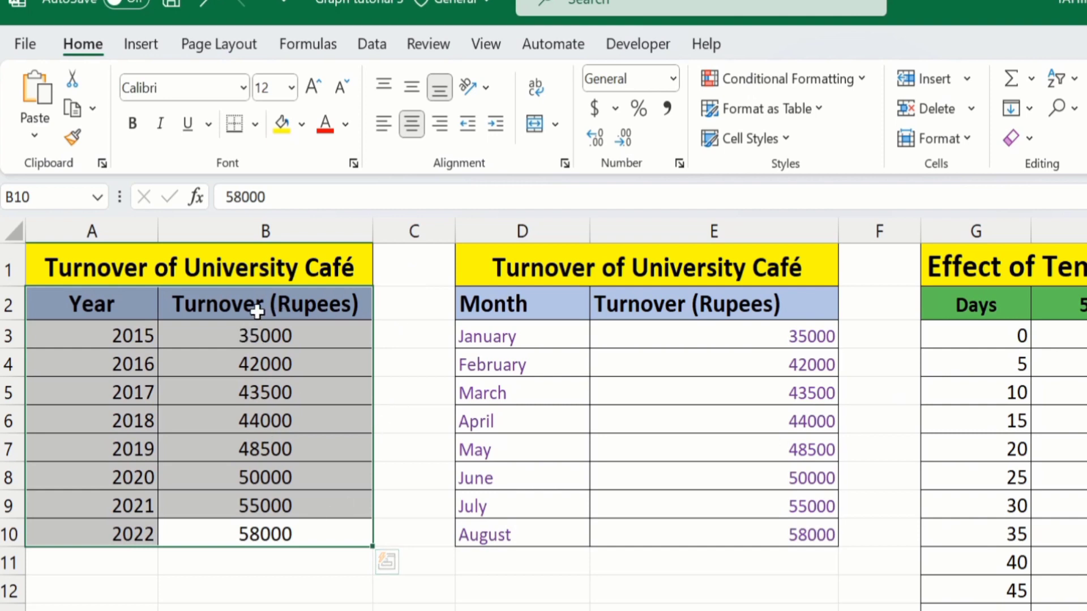
- Insert a basic 2-D line chart of the yearly table and move it right beside the table
click(151, 44)
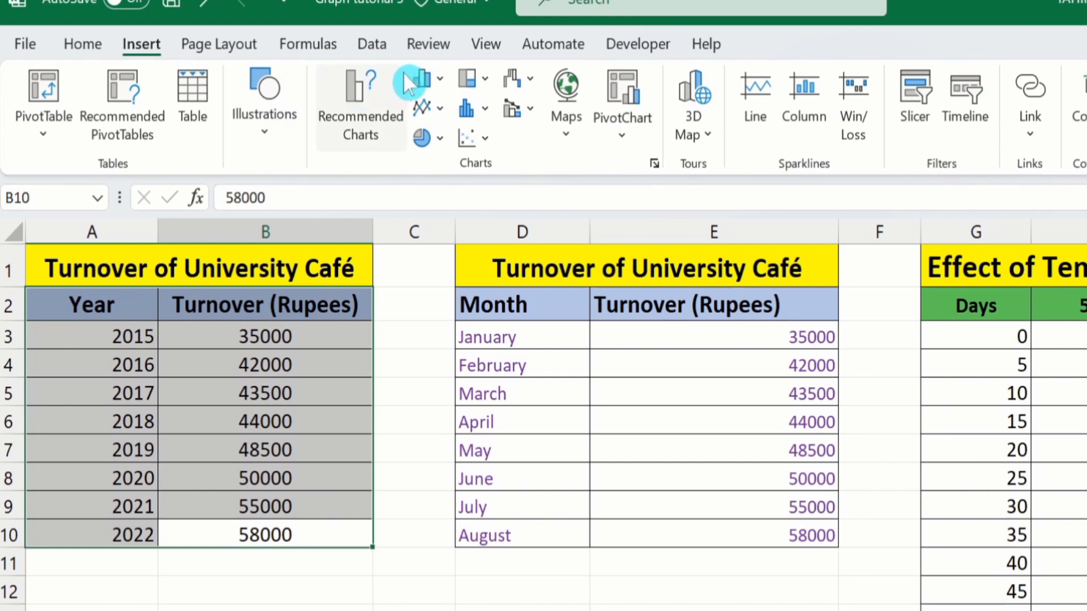
click(442, 110)
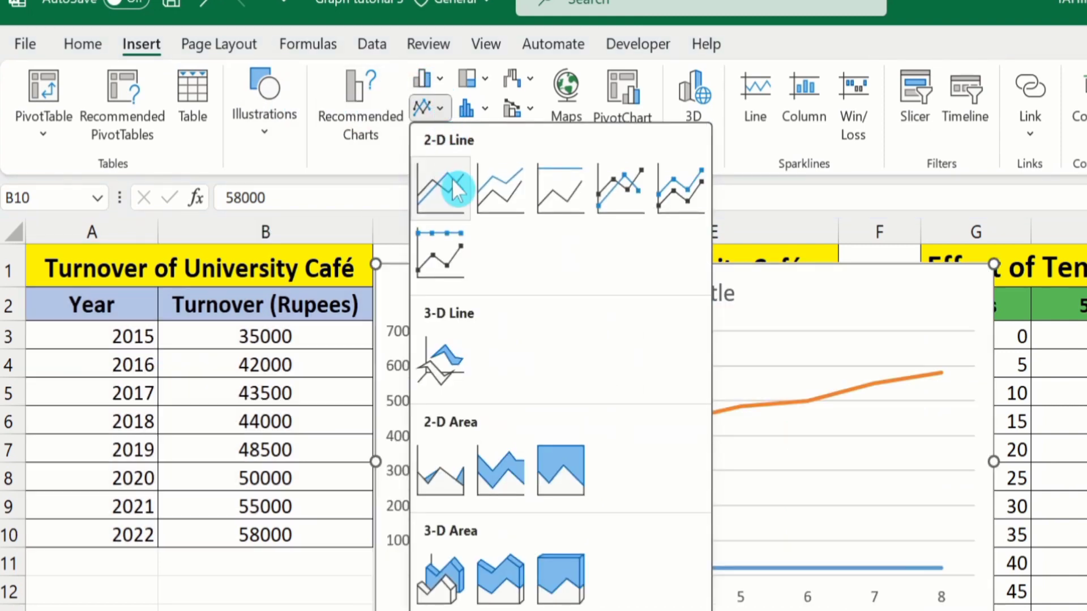
click(453, 184)
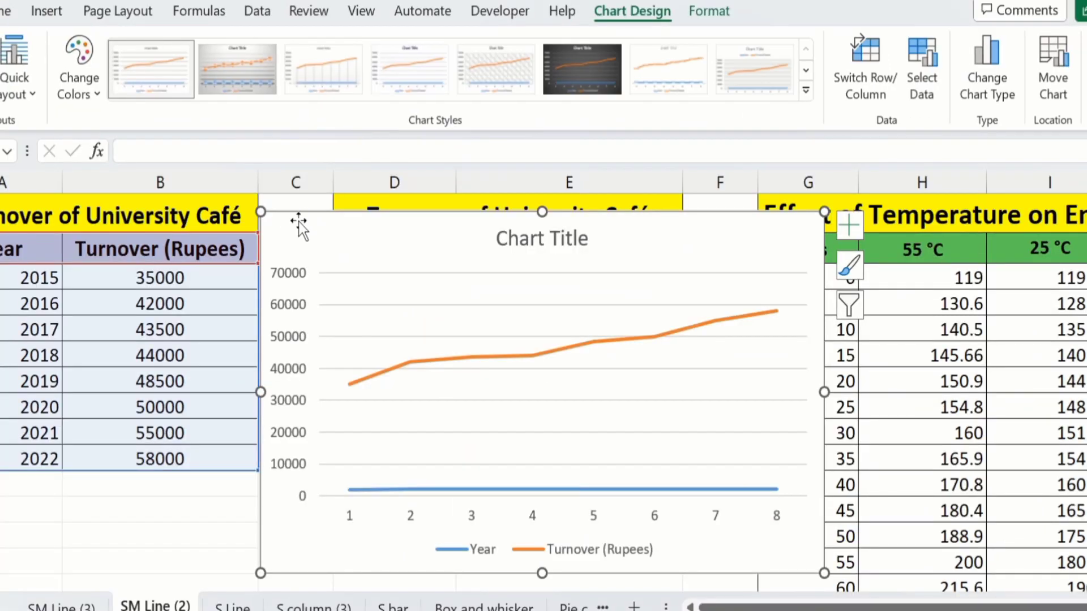
drag(290, 227, 355, 219)
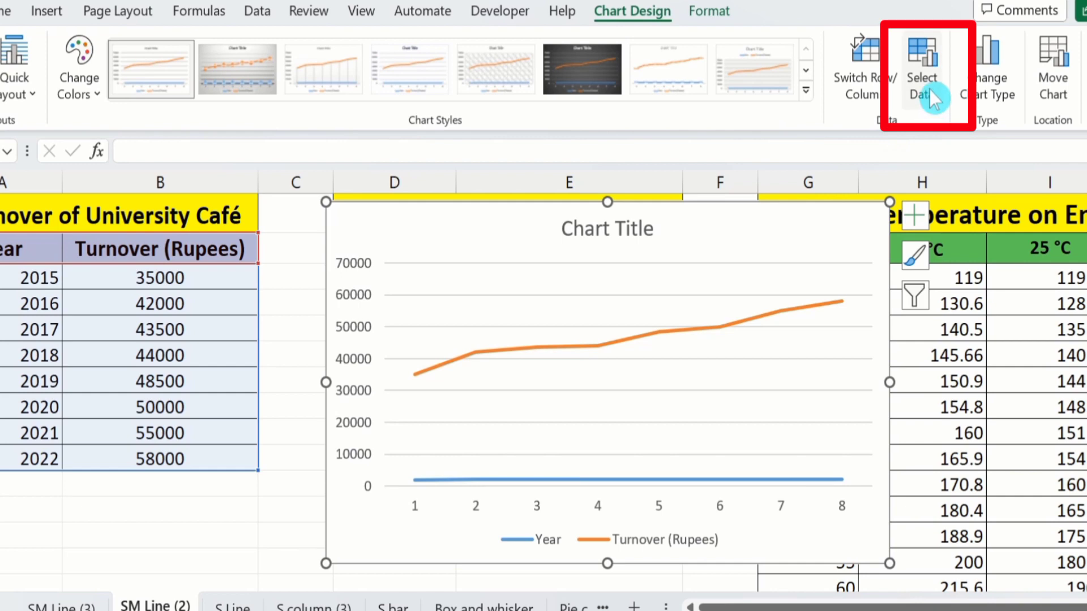
- Remove the Year series in Select Data, leaving only Turnover (Rupees) from B2:B10
click(926, 53)
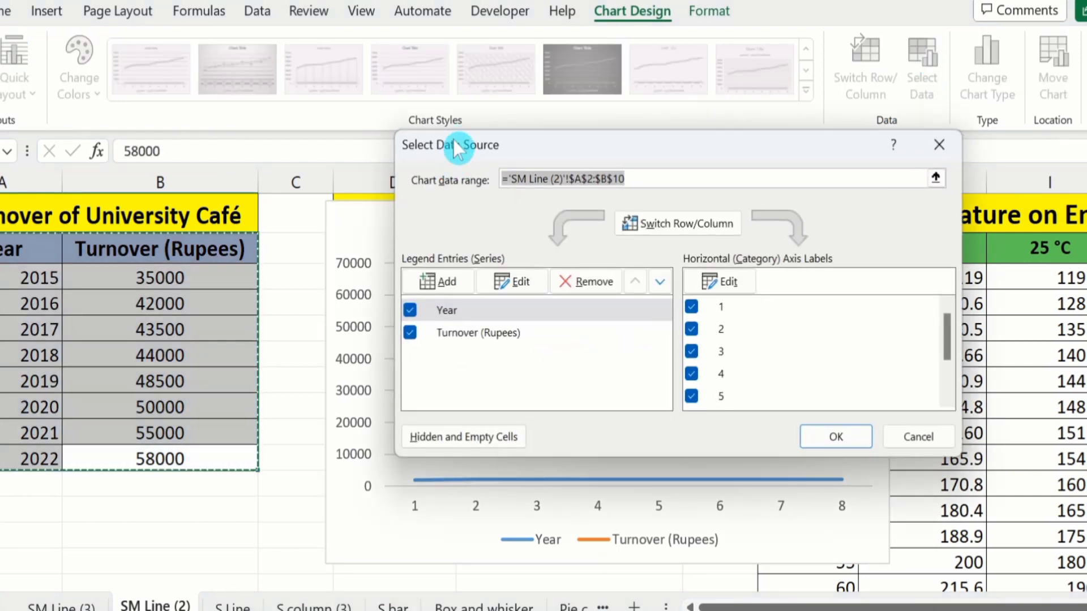
drag(453, 145, 421, 187)
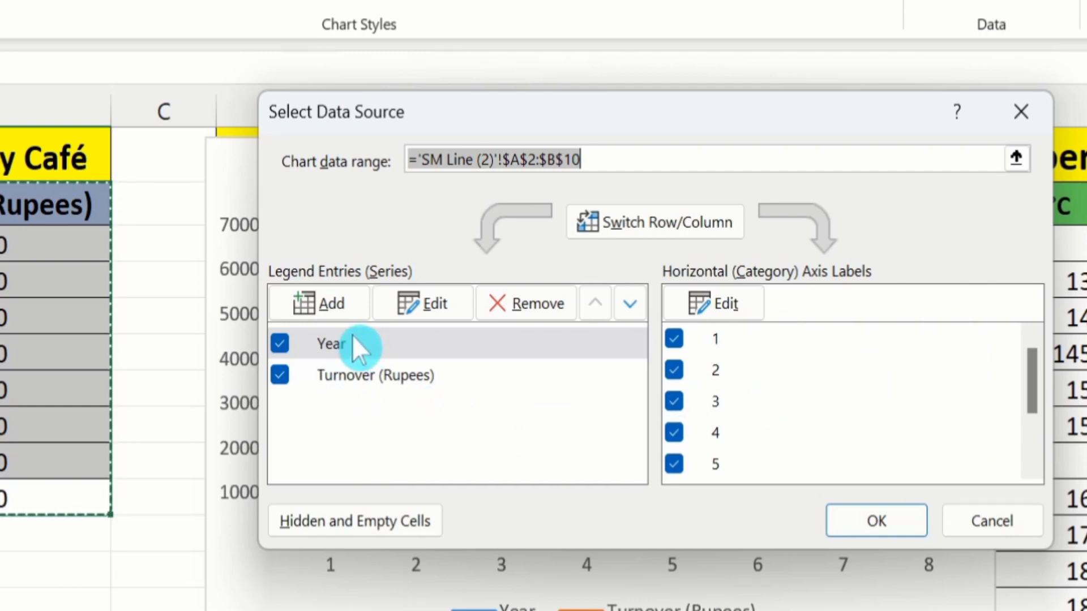
click(369, 334)
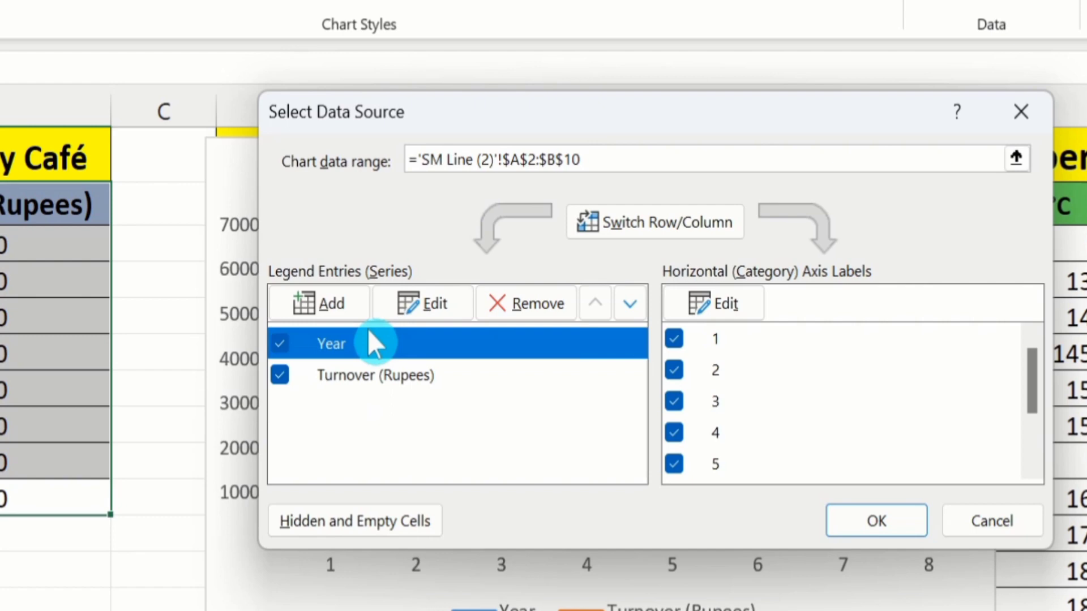
click(522, 304)
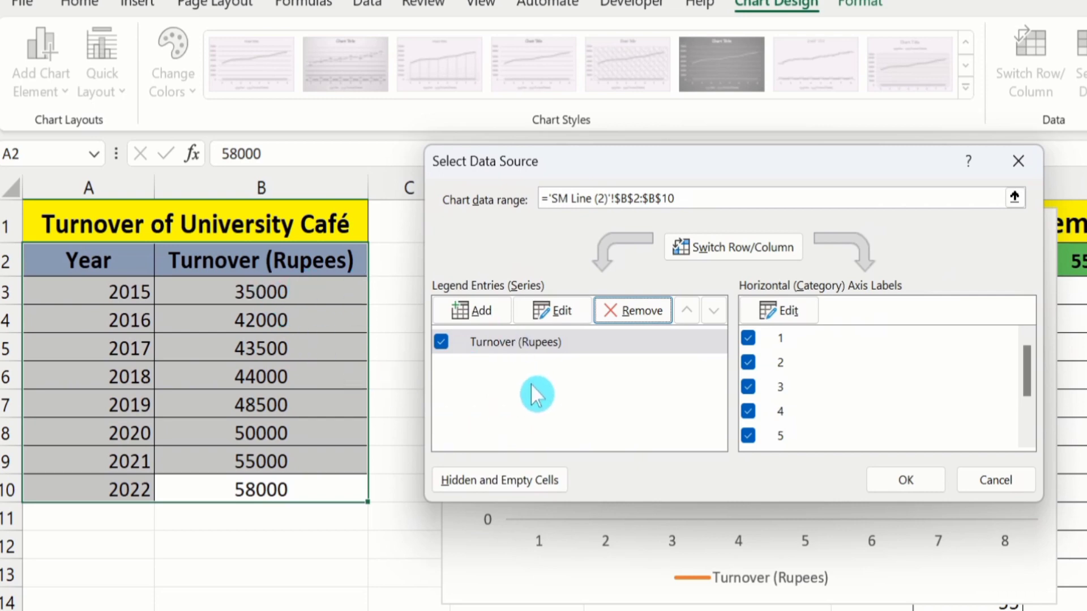
- Set the horizontal axis labels to A3:A10 so the chart shows 2015 to 2022
click(795, 309)
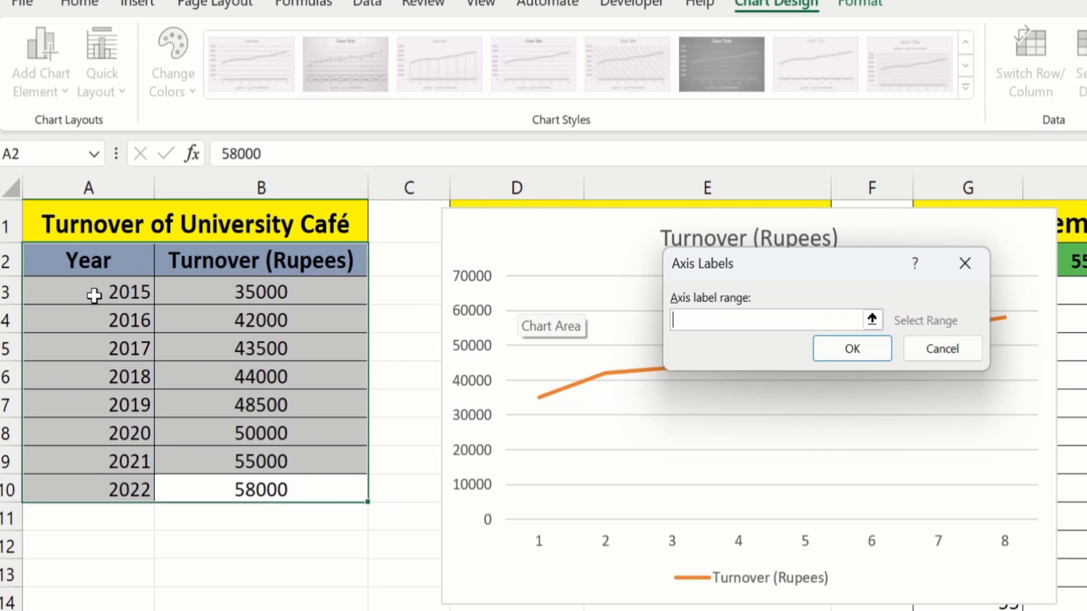
drag(90, 296, 90, 481)
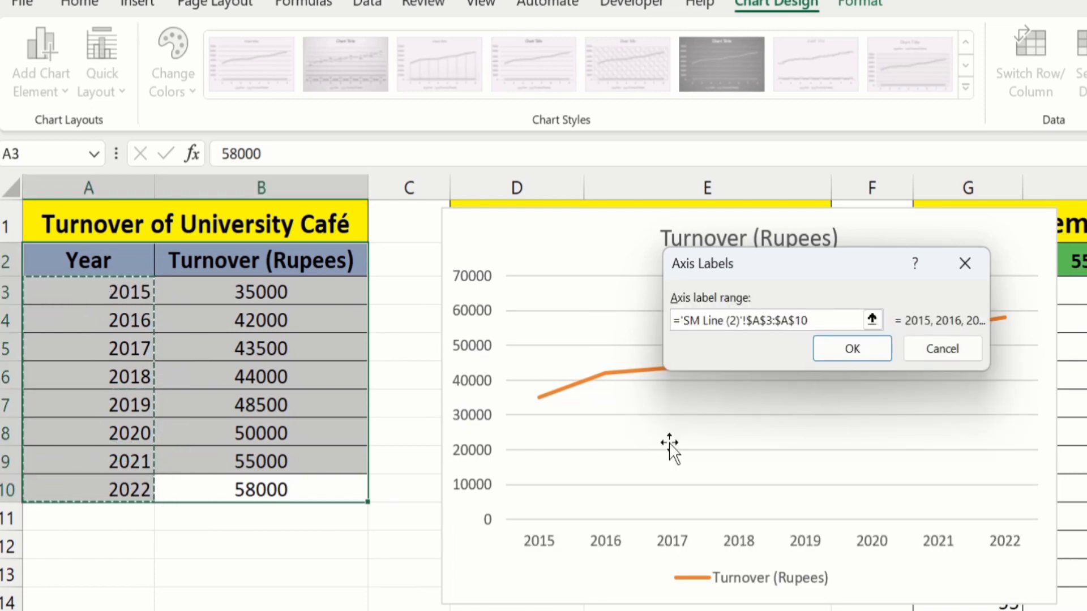
click(864, 349)
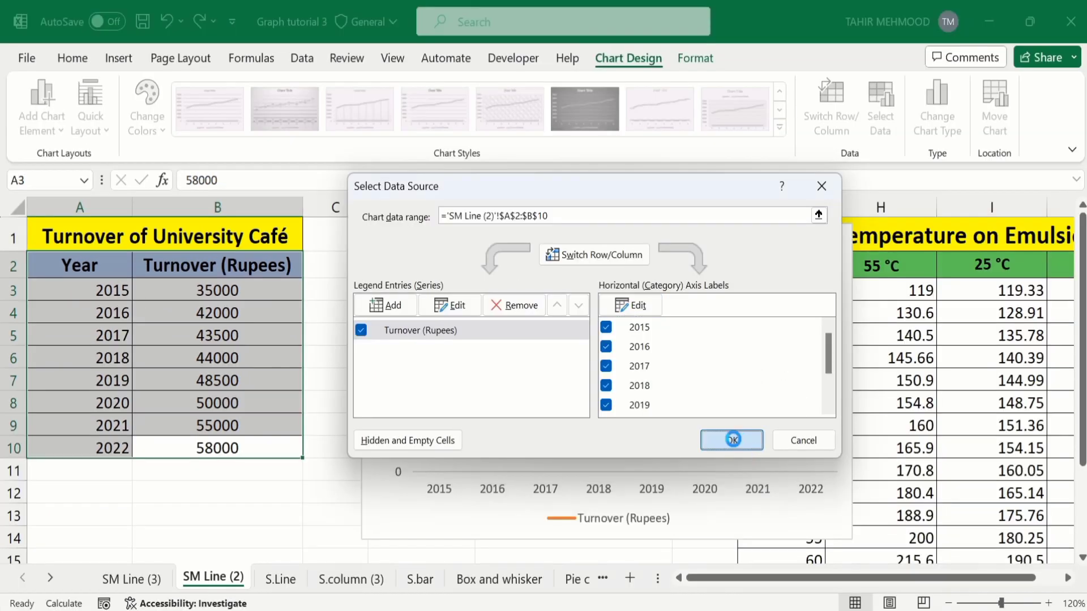
click(906, 480)
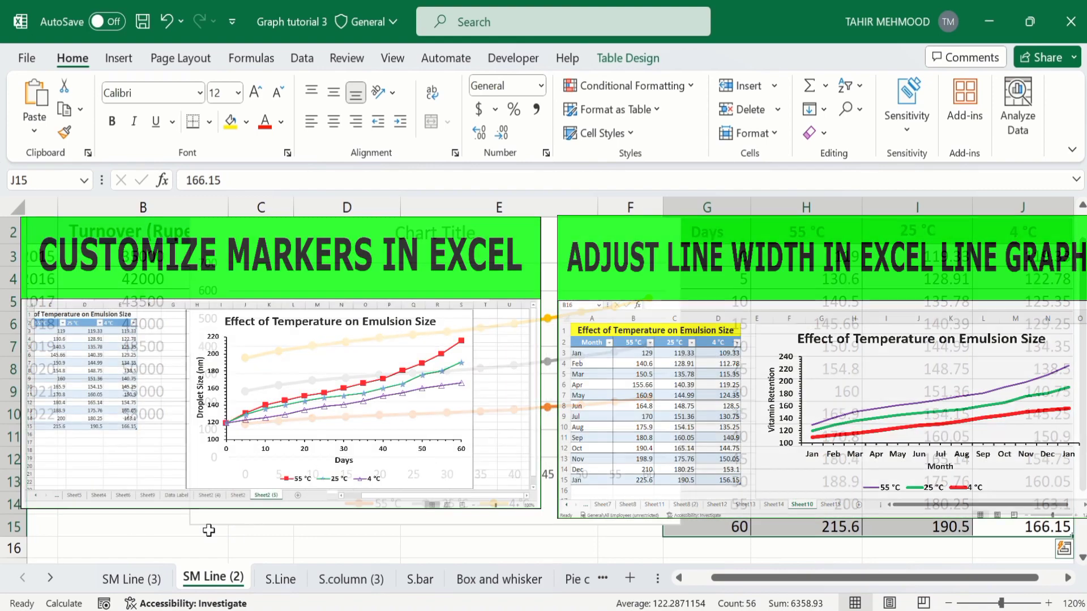
- Switch to the SM Line (3) sheet with the finished purple turnover chart
click(130, 579)
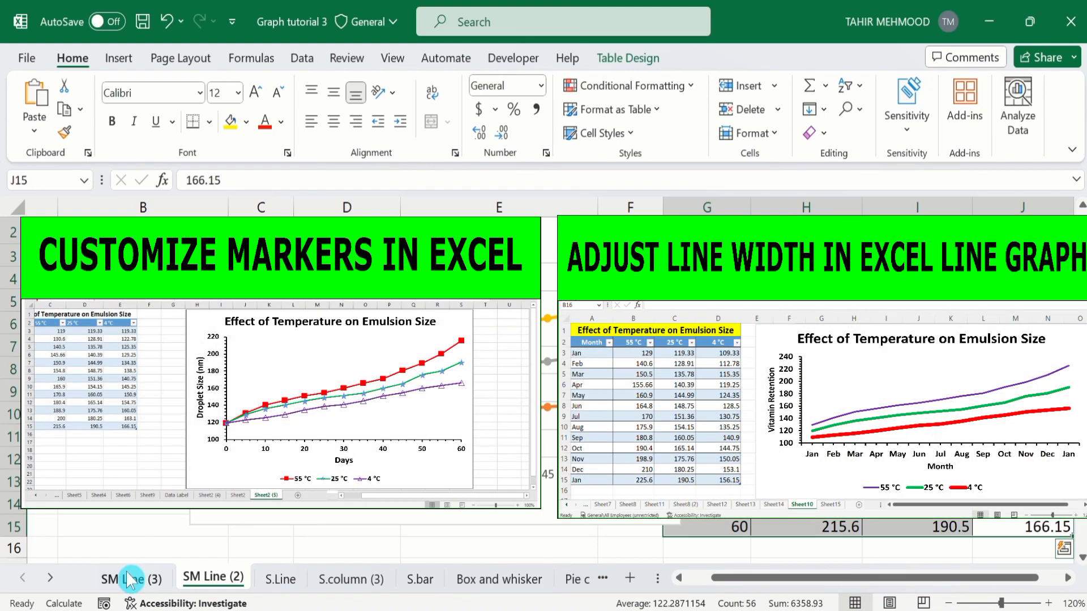